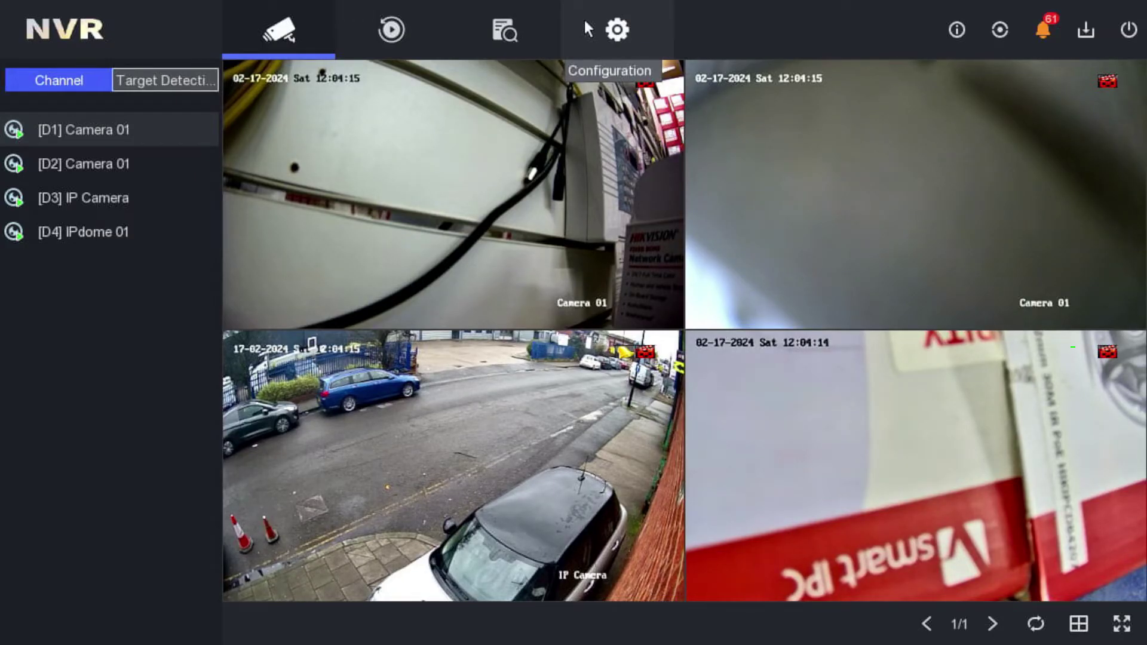
Go to Configuration > System > User and open the manager user's permission settings.
{"action": "mouse_move", "coordinate": [525, 395]}
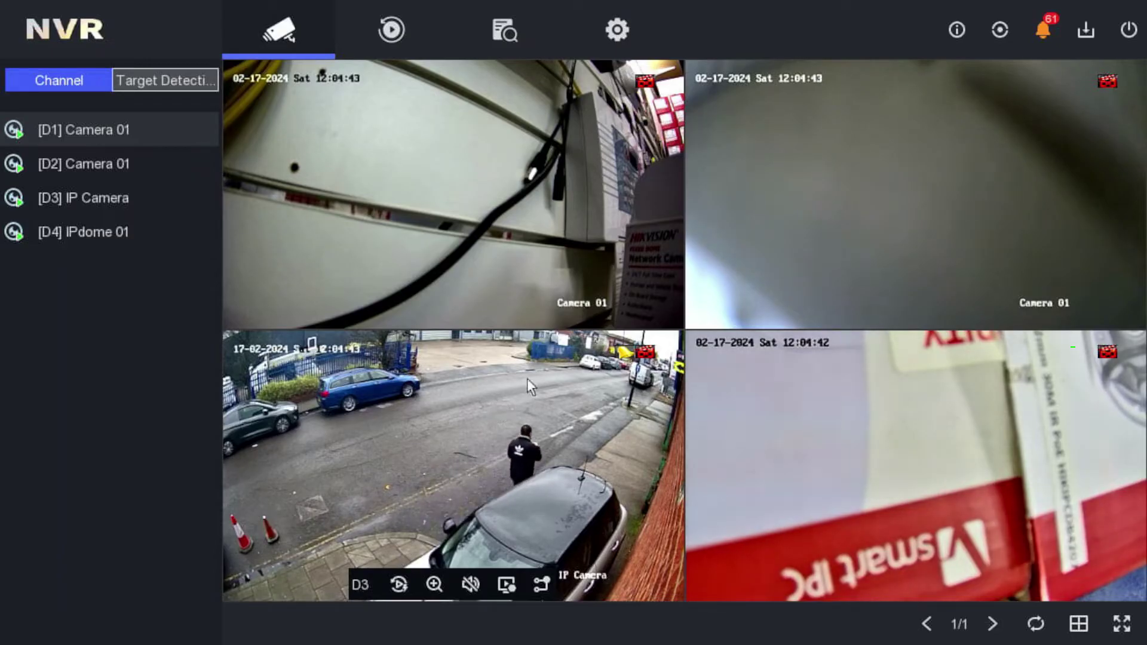
{"action": "left_click", "coordinate": [629, 25]}
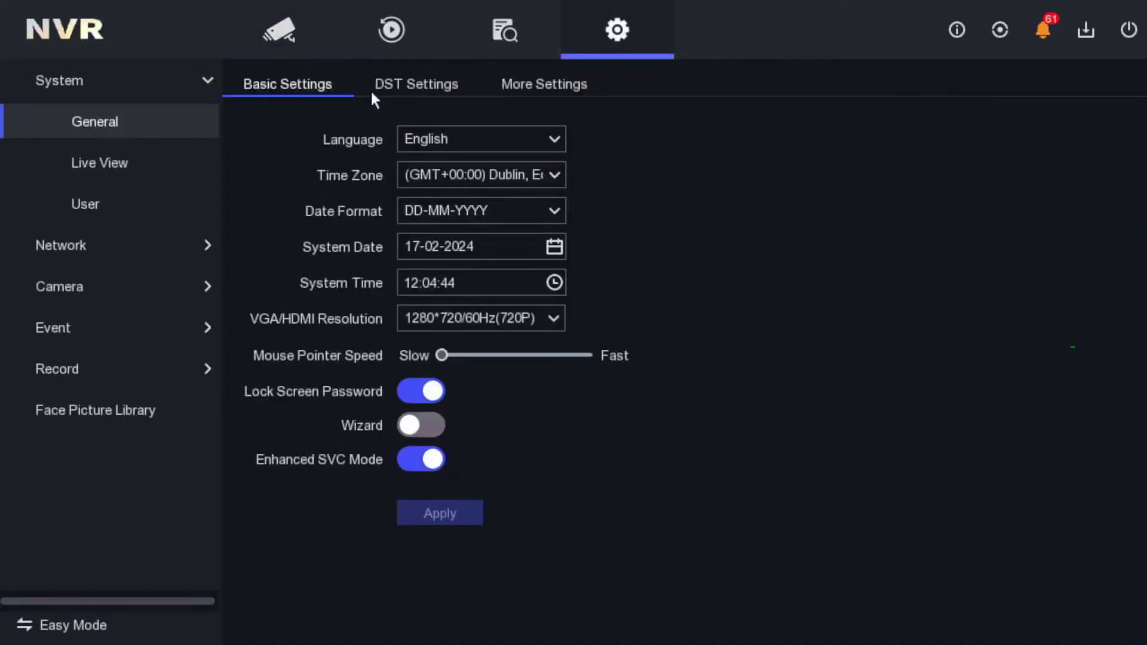
{"action": "left_click", "coordinate": [108, 202]}
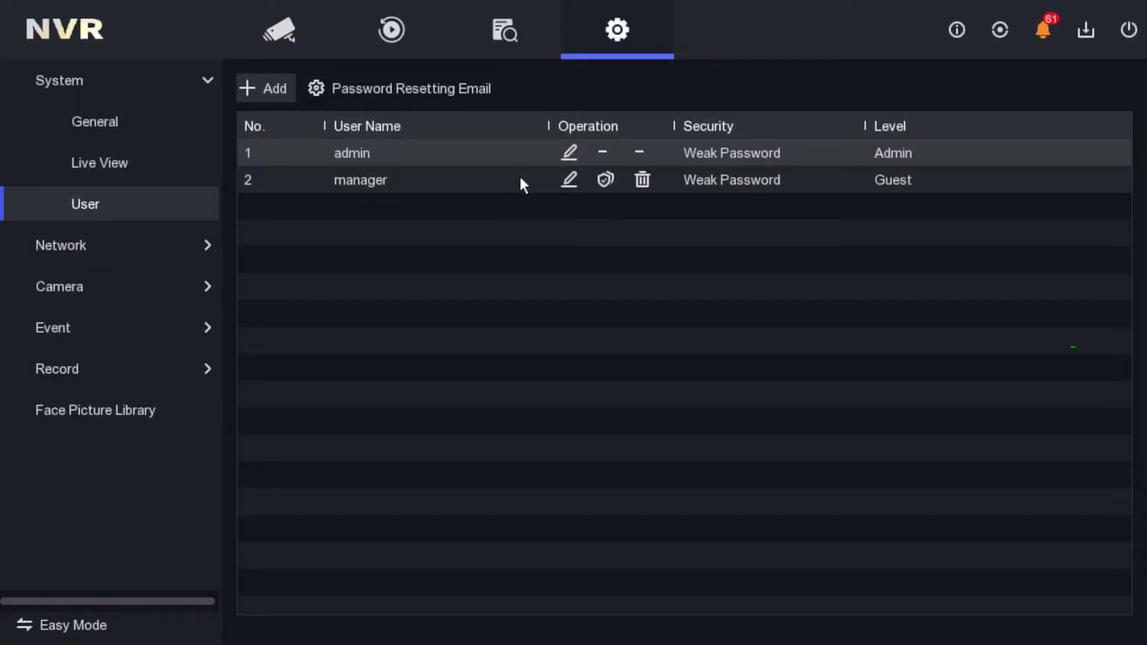
{"action": "left_click", "coordinate": [606, 180]}
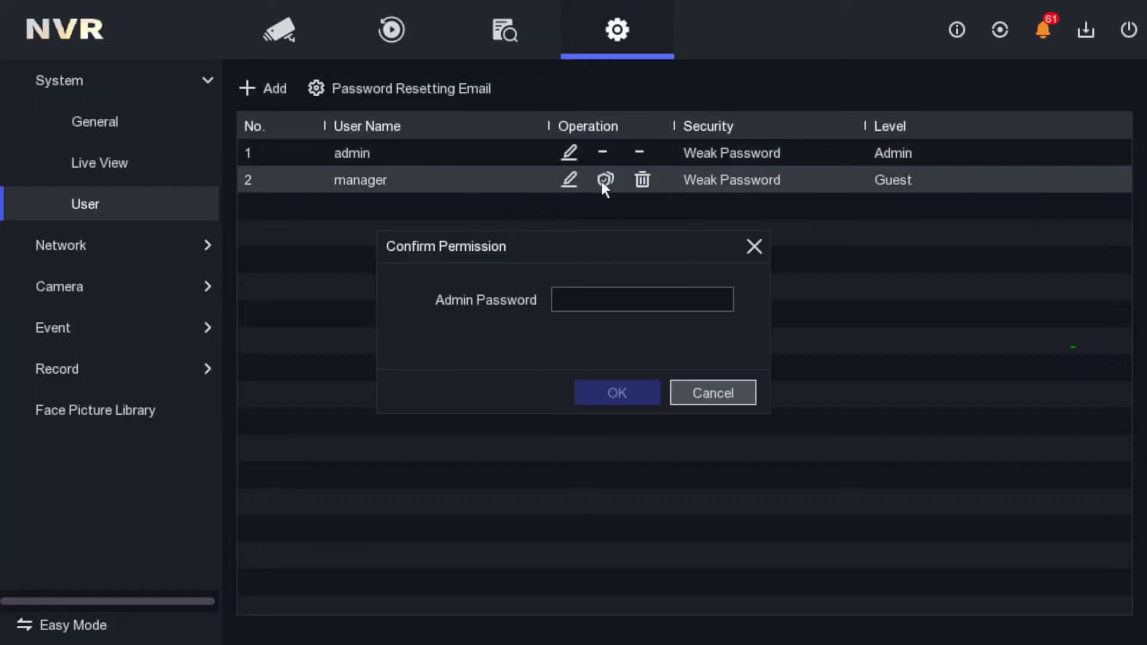
Enter the admin password on the on-screen keyboard, showing it as plain text.
{"action": "left_click", "coordinate": [614, 296]}
{"action": "left_click", "coordinate": [751, 382]}
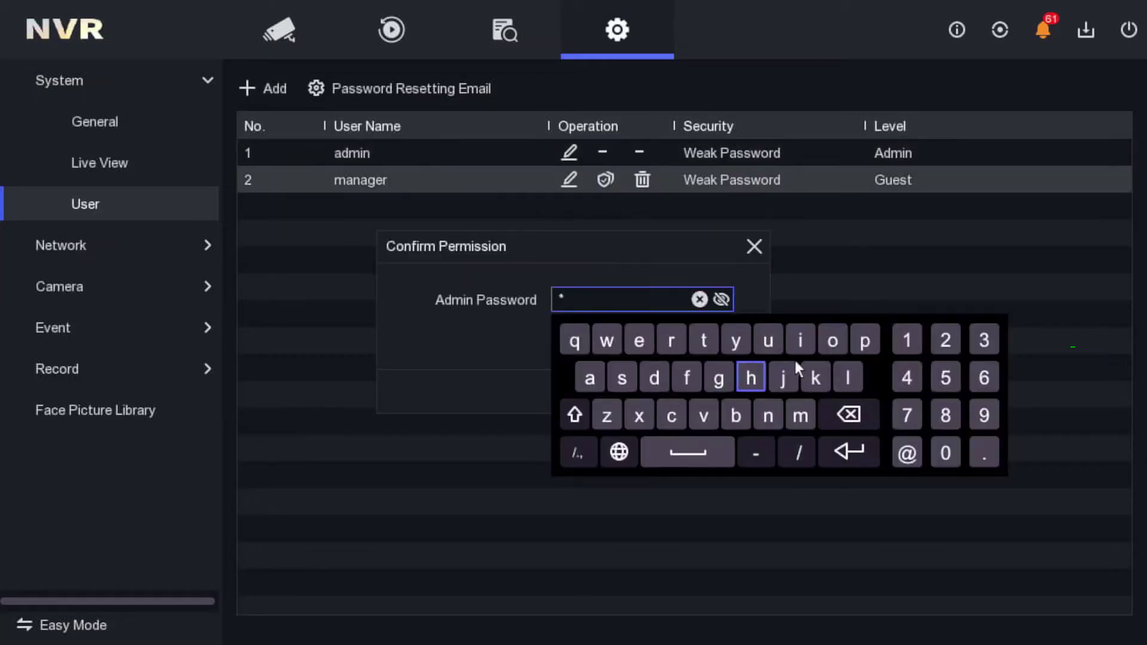
{"action": "left_click", "coordinate": [819, 369]}
{"action": "left_click", "coordinate": [722, 299]}
{"action": "left_click", "coordinate": [848, 378]}
{"action": "type", "text": "l"}
{"action": "left_click", "coordinate": [704, 330]}
{"action": "left_click", "coordinate": [832, 345]}
{"action": "left_click", "coordinate": [769, 414]}
{"action": "left_click", "coordinate": [902, 342]}
{"action": "left_click", "coordinate": [946, 341]}
{"action": "left_click", "coordinate": [984, 341]}
Confirm the admin password and view the manager's Remote Permission list.
{"action": "left_click", "coordinate": [849, 451]}
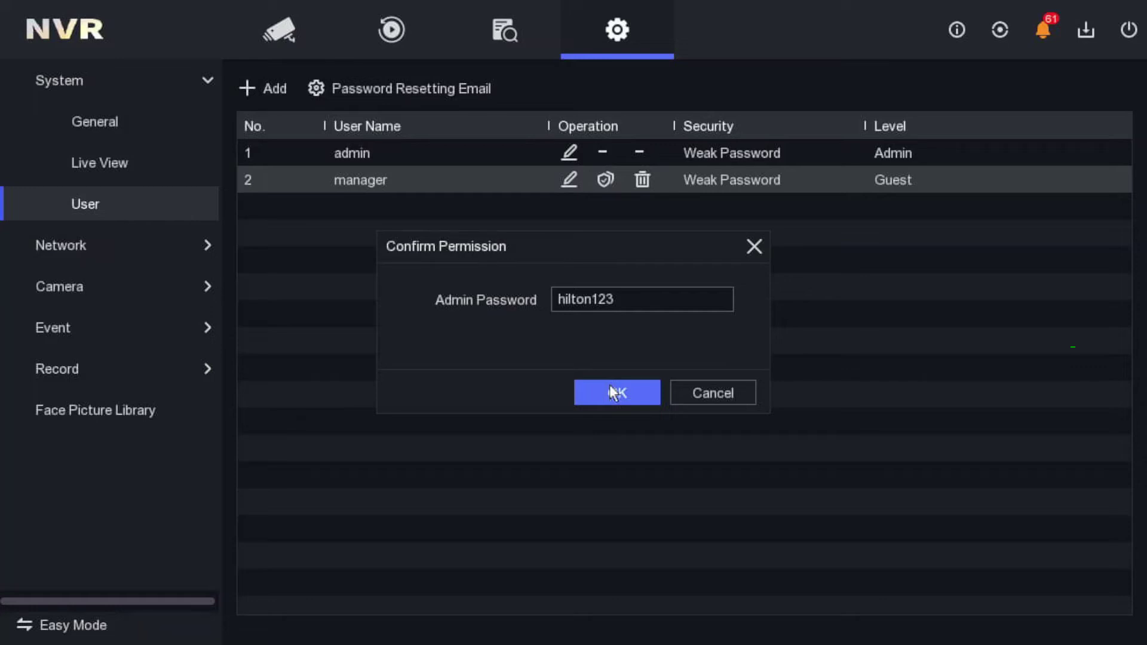
{"action": "left_click", "coordinate": [613, 393]}
{"action": "left_click", "coordinate": [511, 143]}
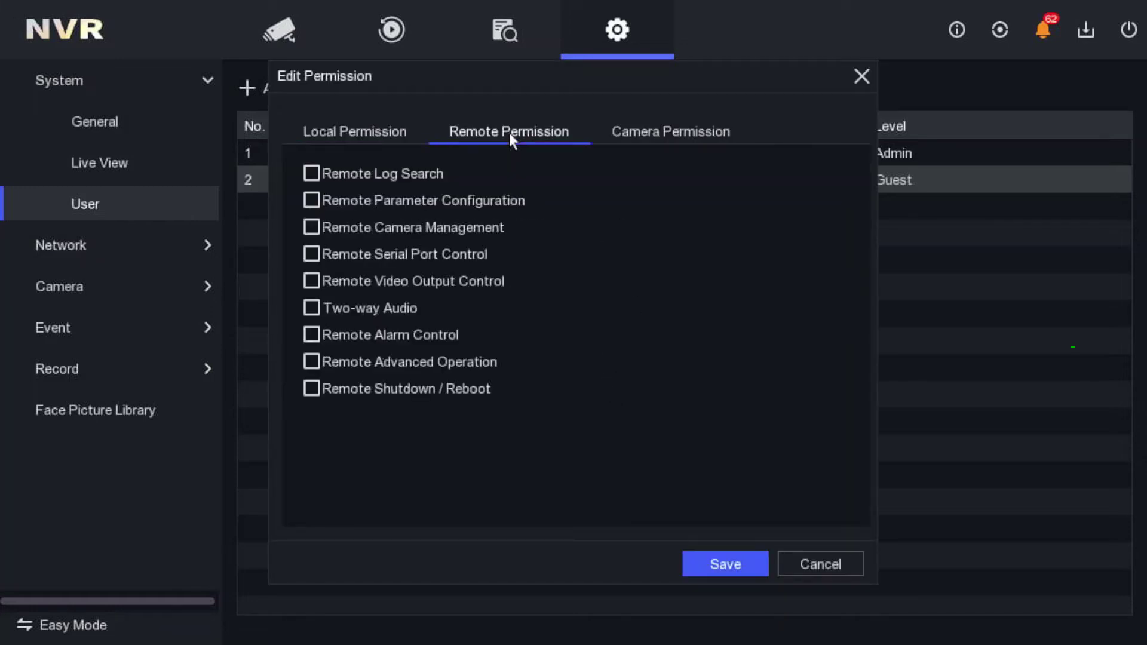
Browse the manager's Camera, Local and Remote Permission tabs.
{"action": "left_click", "coordinate": [664, 140]}
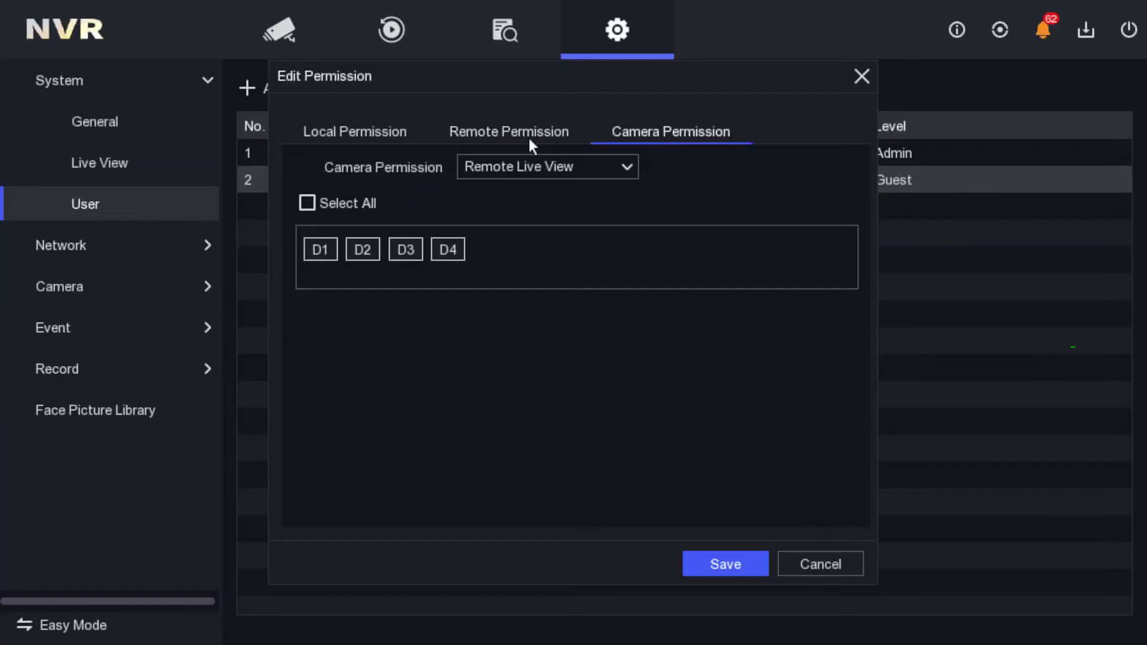
{"action": "left_click", "coordinate": [397, 130]}
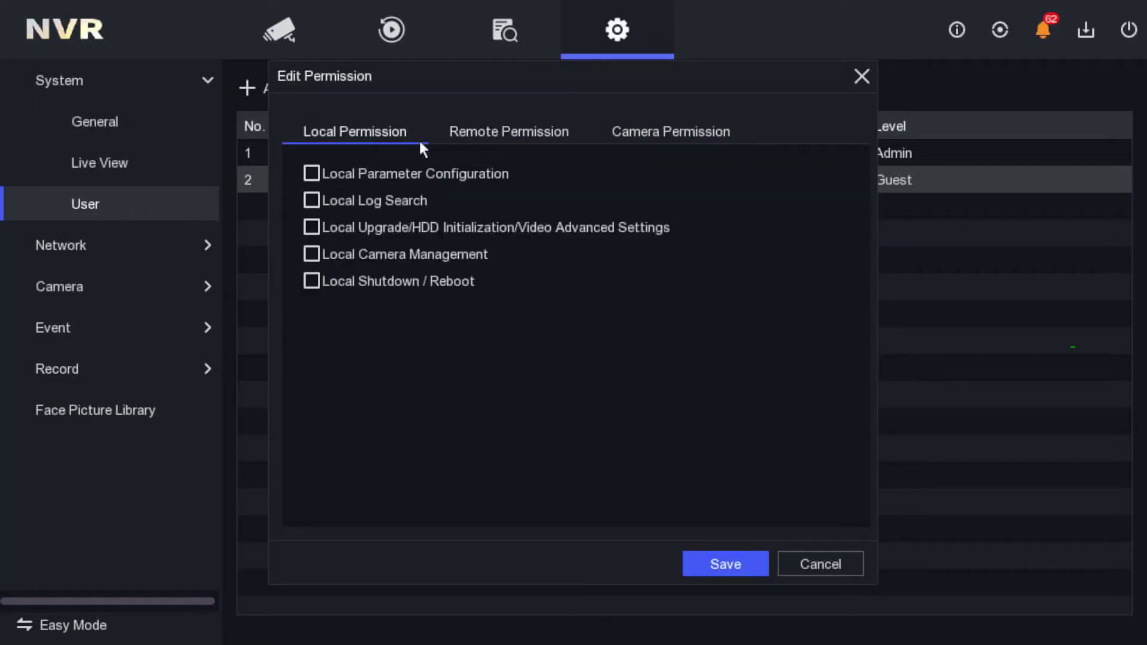
{"action": "left_click", "coordinate": [461, 129]}
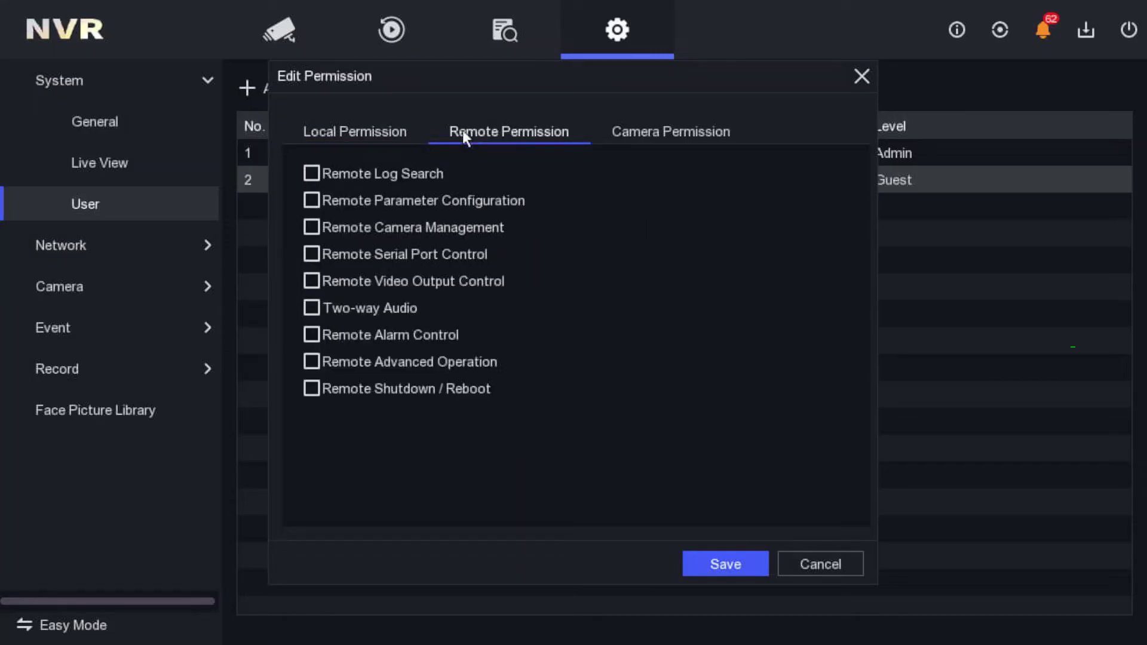
{"action": "left_click", "coordinate": [644, 134]}
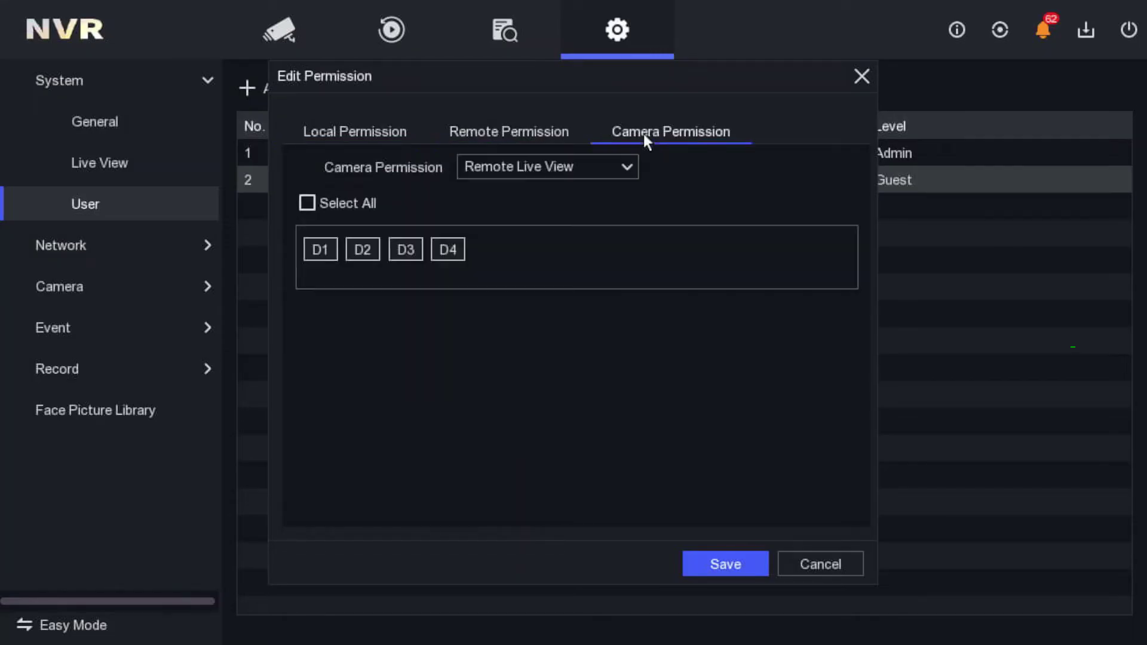
Review Local Manual Operation, Playback, PTZ Control and Live View camera permissions, then cancel unchanged.
{"action": "left_click", "coordinate": [520, 166]}
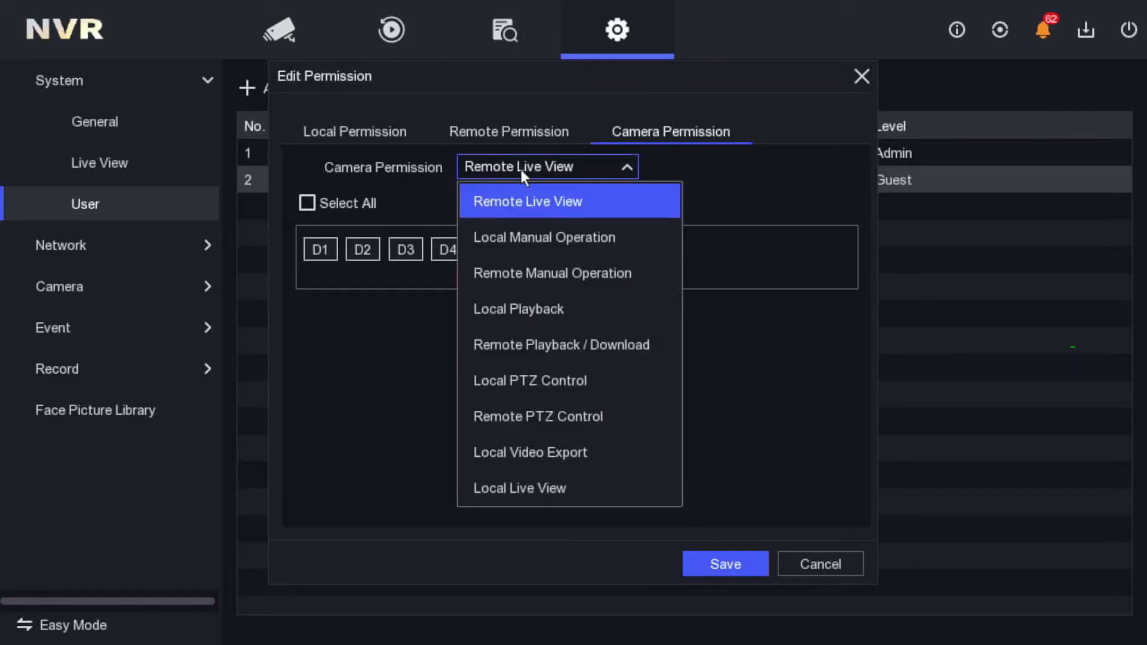
{"action": "left_click", "coordinate": [530, 235]}
{"action": "left_click", "coordinate": [542, 169]}
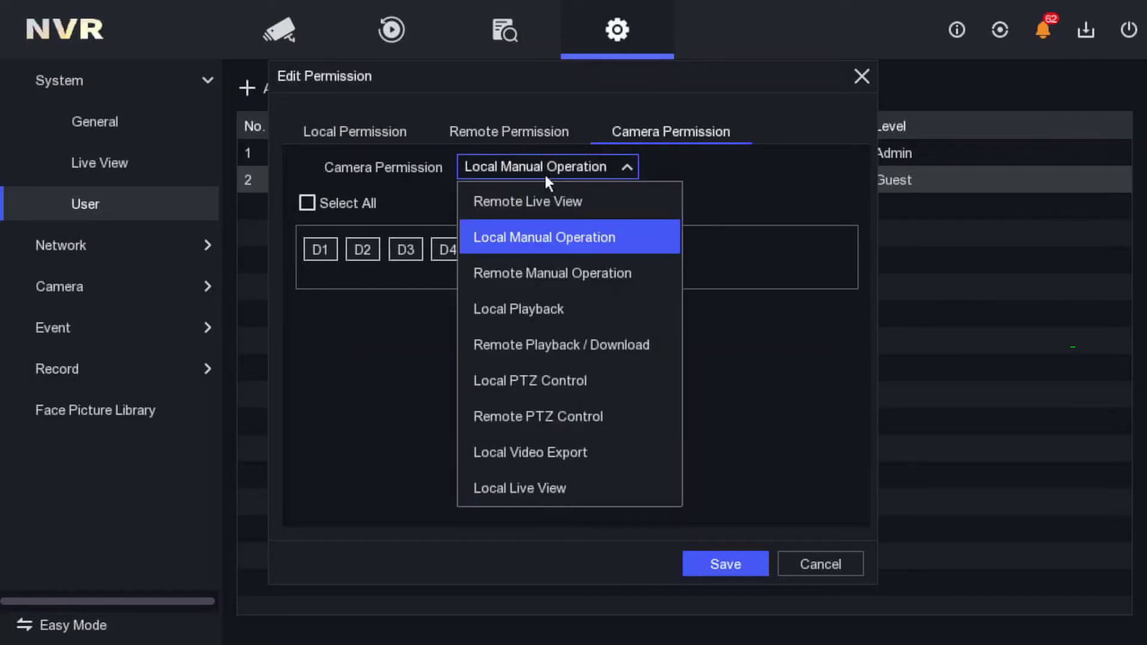
{"action": "left_click", "coordinate": [522, 307]}
{"action": "left_click", "coordinate": [534, 169]}
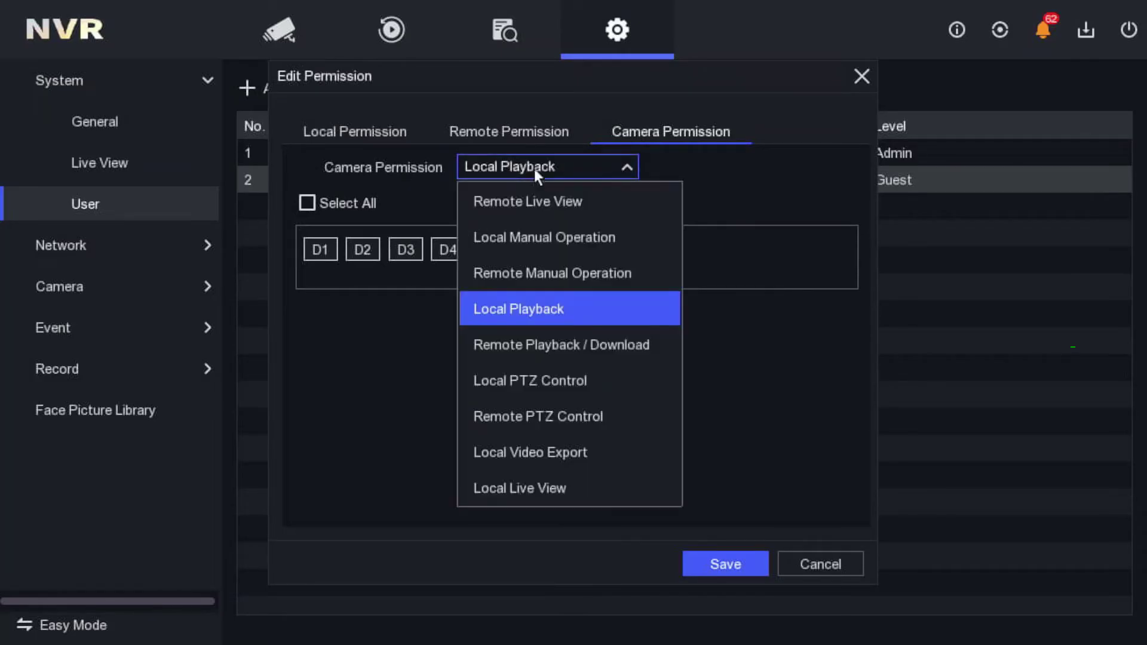
{"action": "left_click", "coordinate": [530, 378]}
{"action": "left_click", "coordinate": [543, 171]}
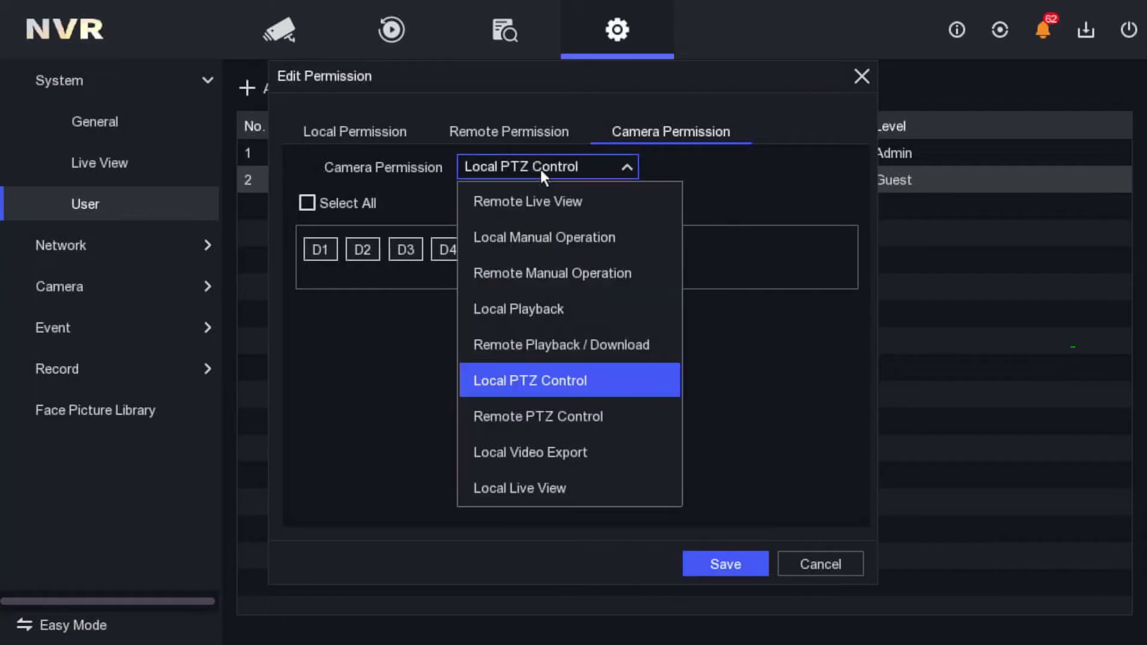
{"action": "left_click", "coordinate": [531, 485]}
{"action": "left_click", "coordinate": [805, 566]}
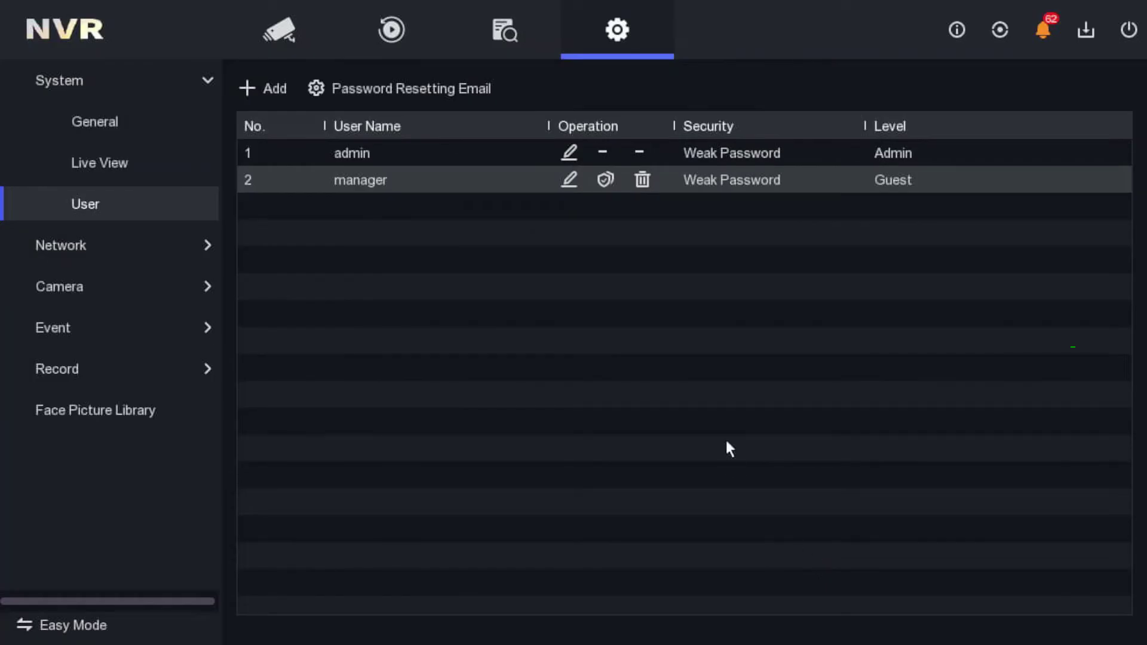
Reopen the manager's camera permissions and grant the first permission type on all cameras except D3.
{"action": "left_click", "coordinate": [608, 179]}
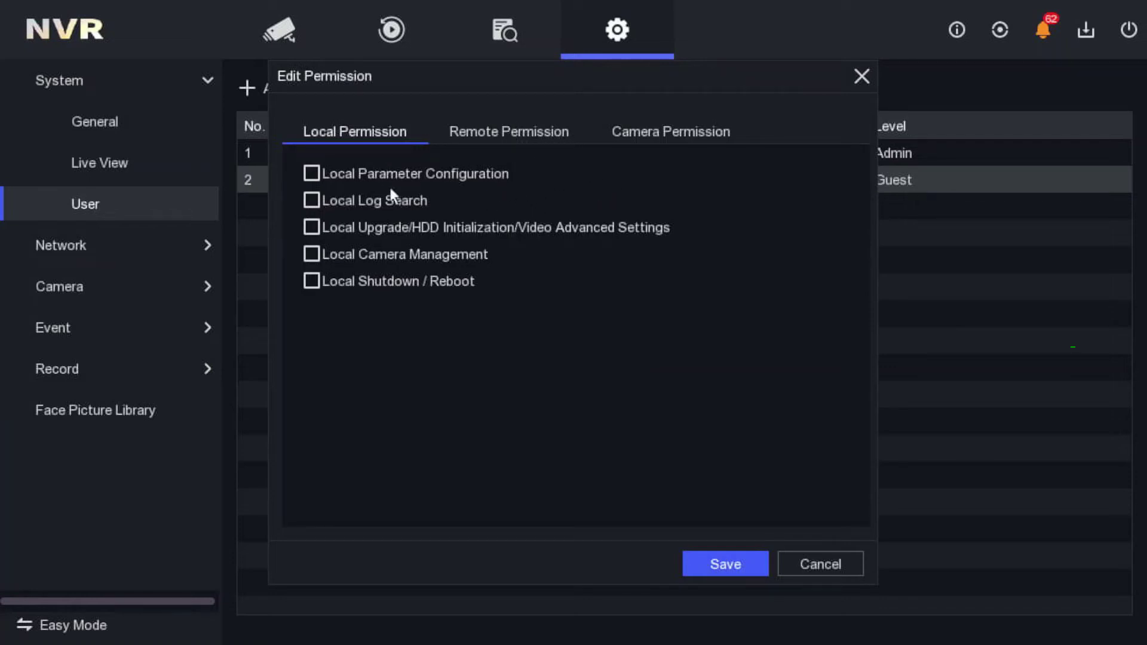
{"action": "left_click", "coordinate": [513, 132]}
{"action": "left_click", "coordinate": [629, 133]}
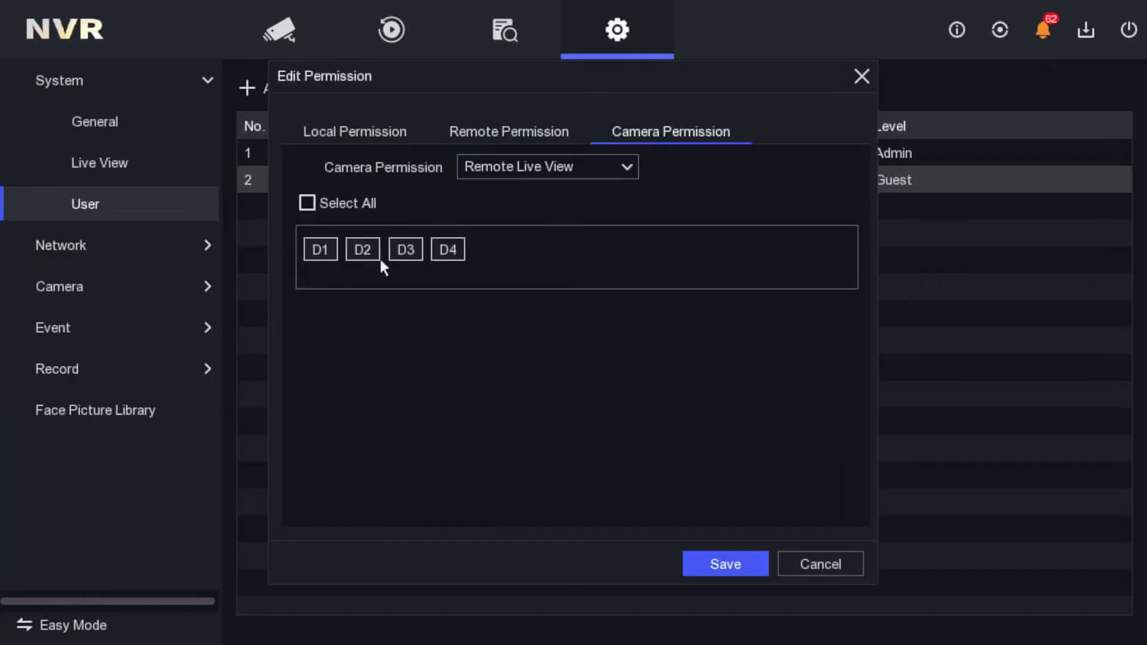
{"action": "left_click", "coordinate": [312, 201]}
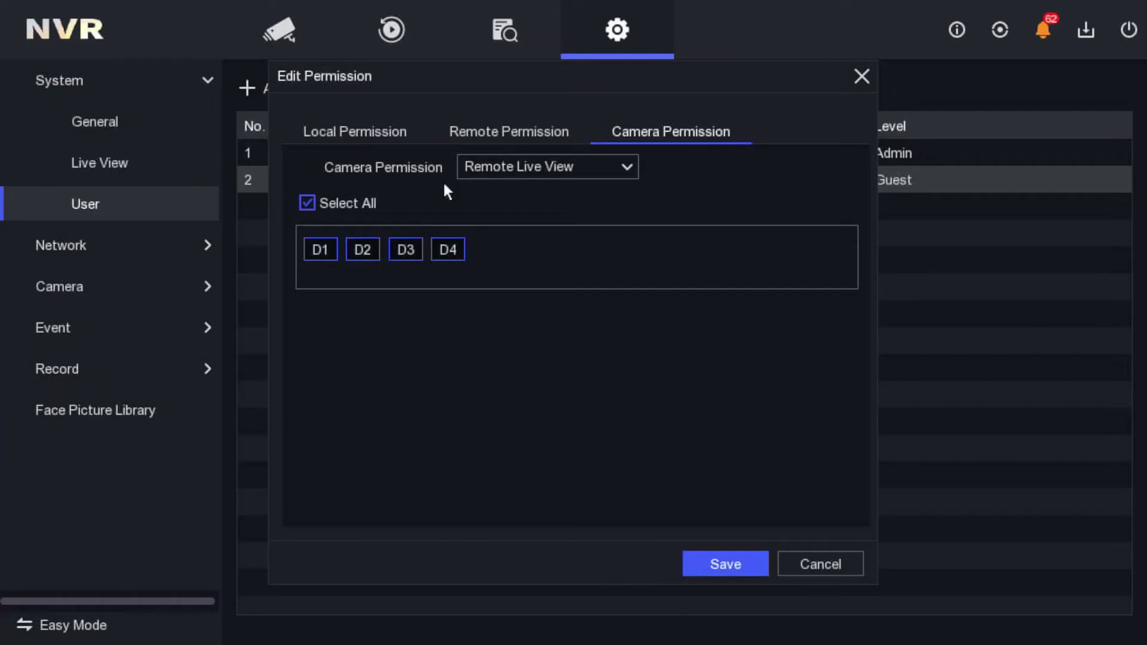
{"action": "left_click", "coordinate": [404, 250]}
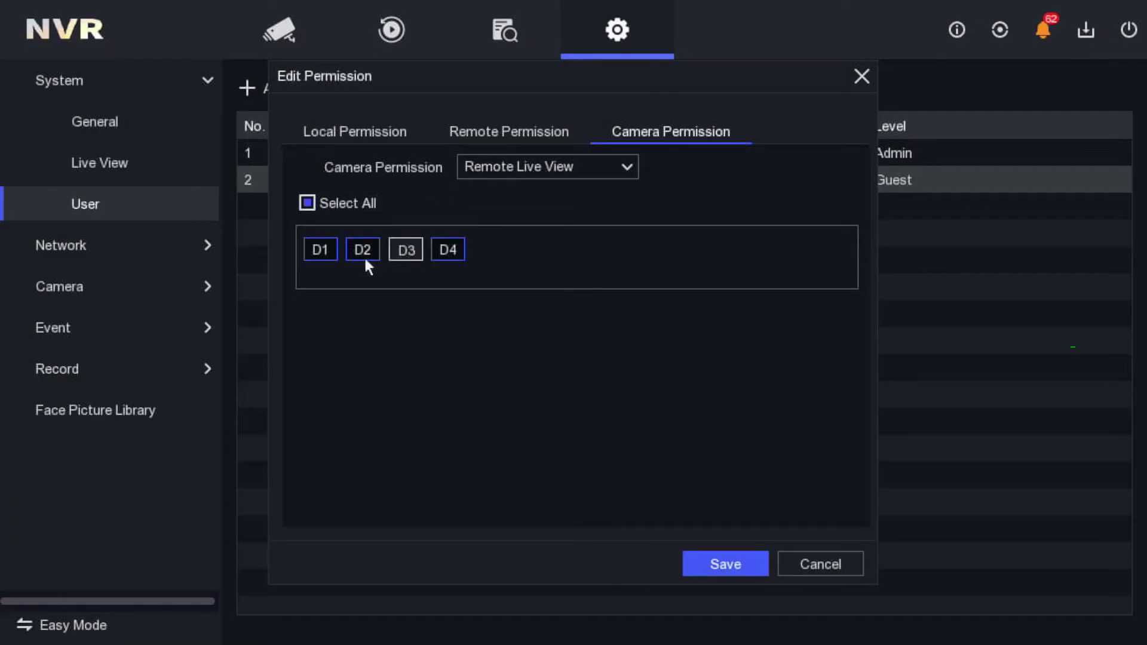
Grant Local Playback and Local Live View on D1, D2 and D4, excluding D3.
{"action": "left_click", "coordinate": [524, 163]}
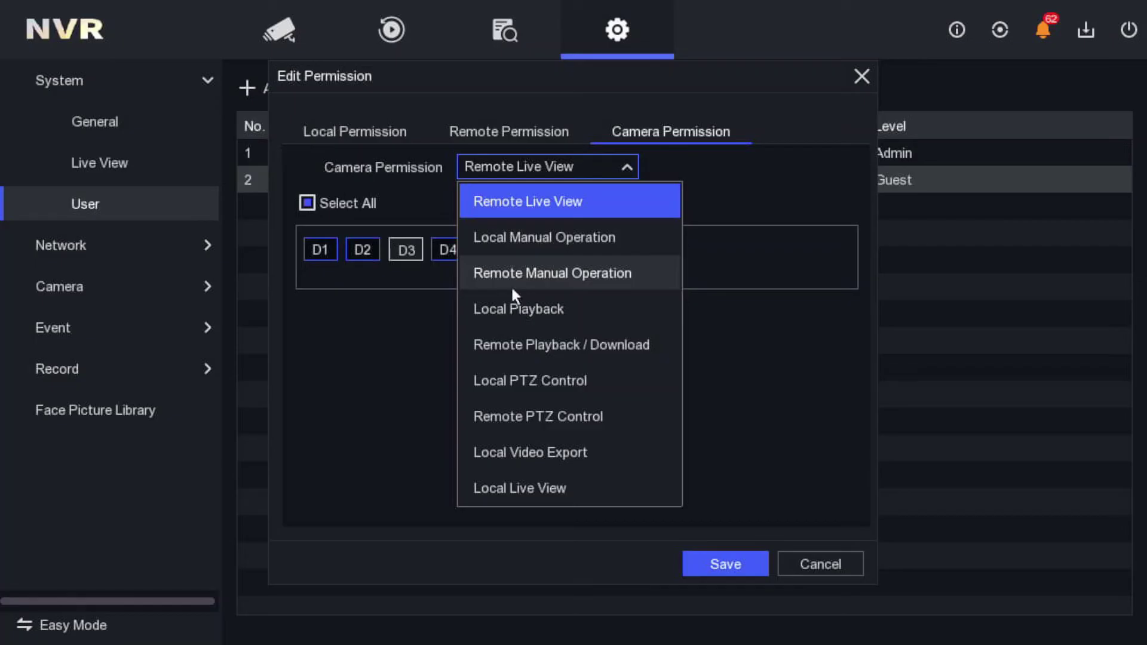
{"action": "left_click", "coordinate": [512, 307]}
{"action": "left_click", "coordinate": [308, 202]}
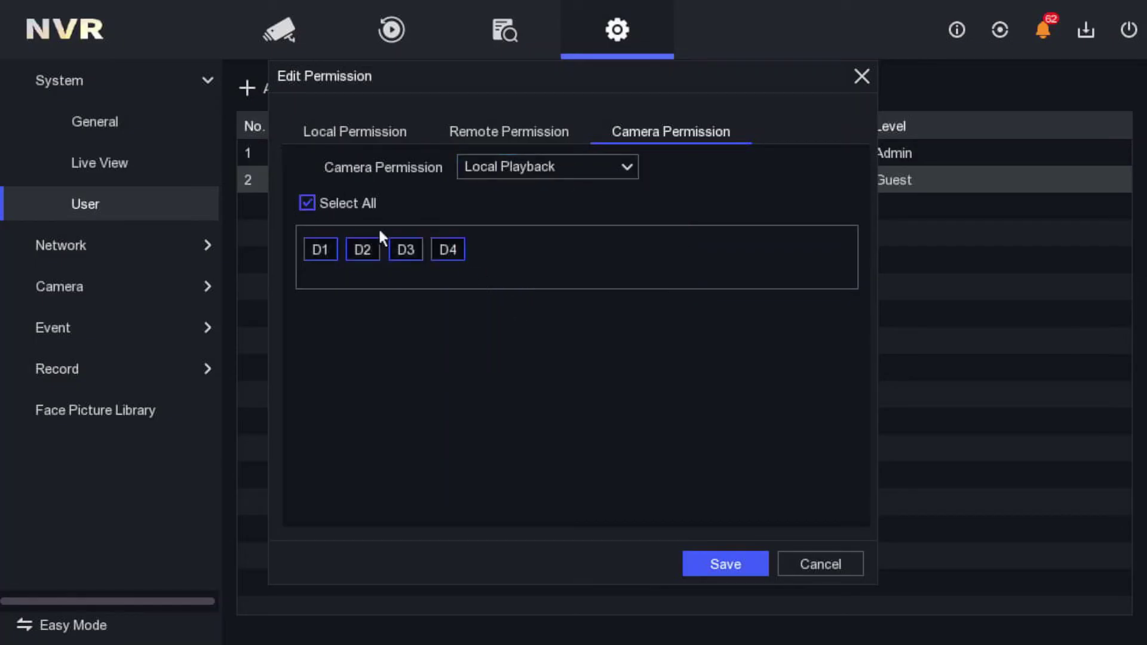
{"action": "left_click", "coordinate": [403, 250]}
{"action": "left_click", "coordinate": [517, 173]}
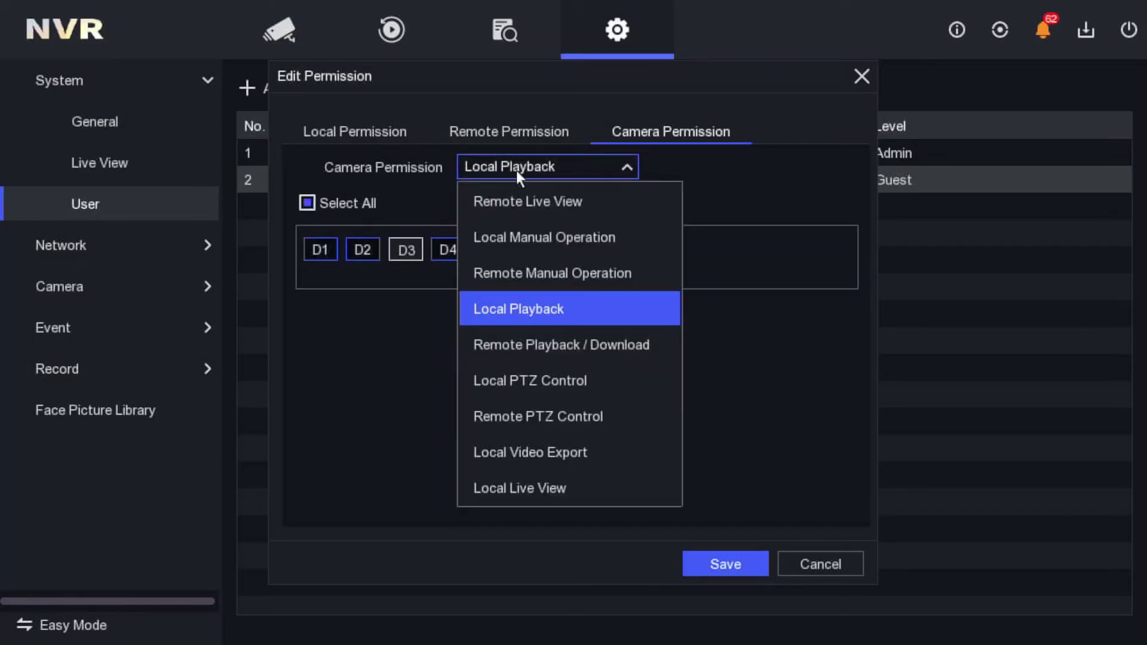
{"action": "left_click", "coordinate": [485, 489]}
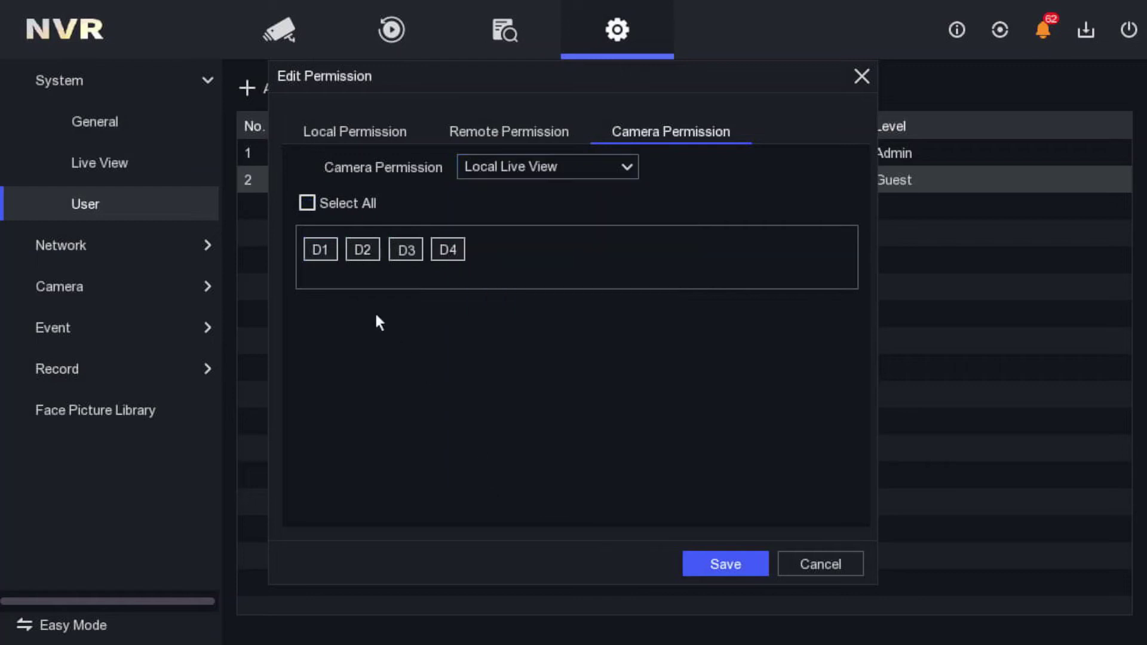
{"action": "left_click", "coordinate": [308, 203]}
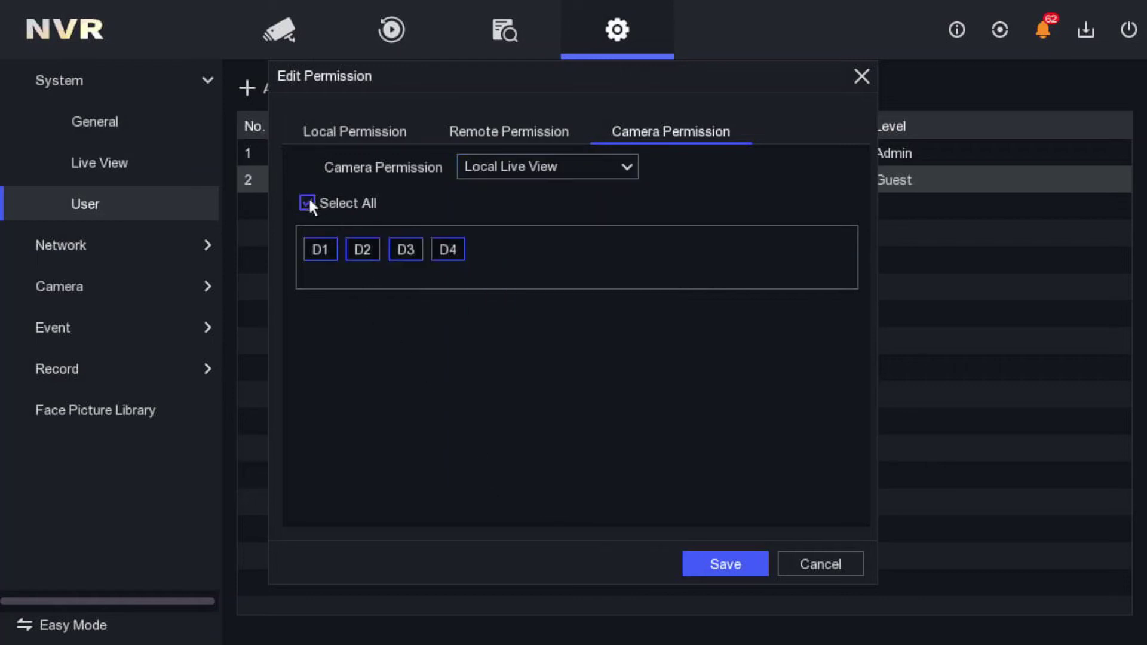
{"action": "left_click", "coordinate": [399, 251]}
Grant Remote Playback / Download on D1, D2 and D4 and save the permissions.
{"action": "left_click", "coordinate": [503, 168]}
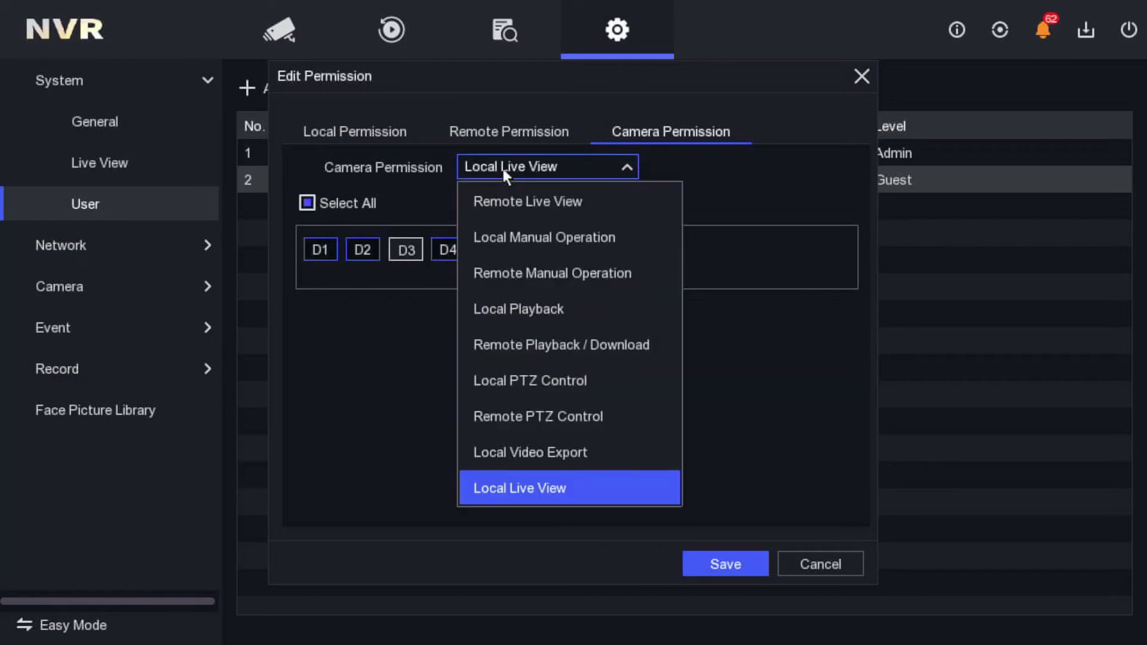
{"action": "left_click", "coordinate": [506, 341]}
{"action": "left_click", "coordinate": [308, 203]}
{"action": "left_click", "coordinate": [400, 251]}
{"action": "left_click", "coordinate": [730, 554]}
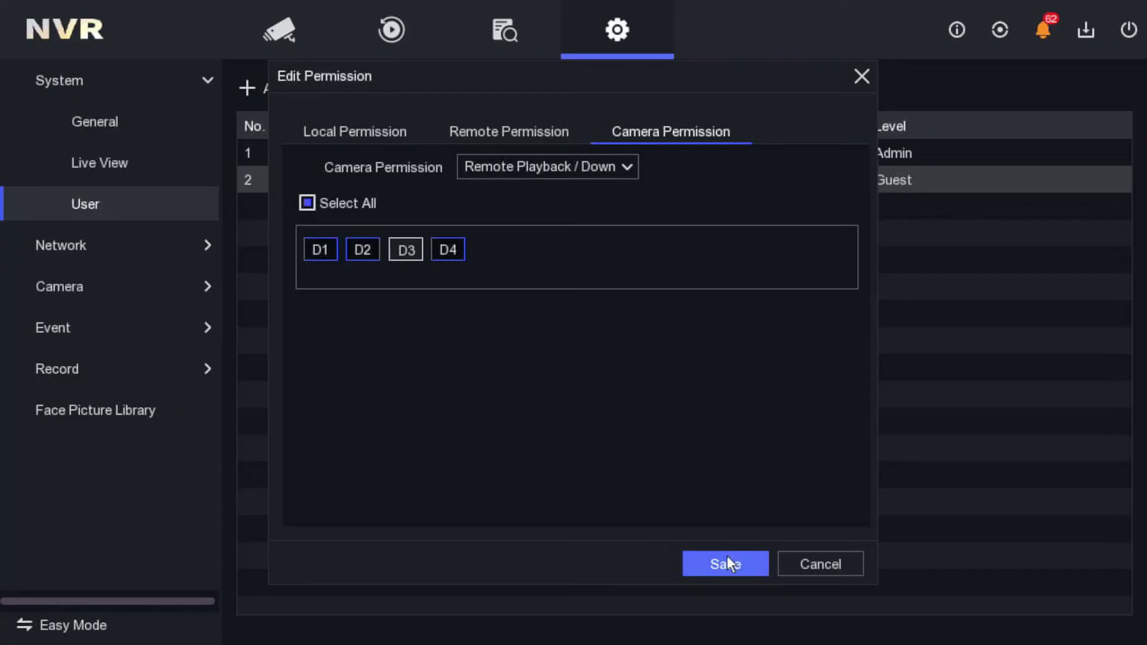
{"action": "left_click", "coordinate": [727, 559]}
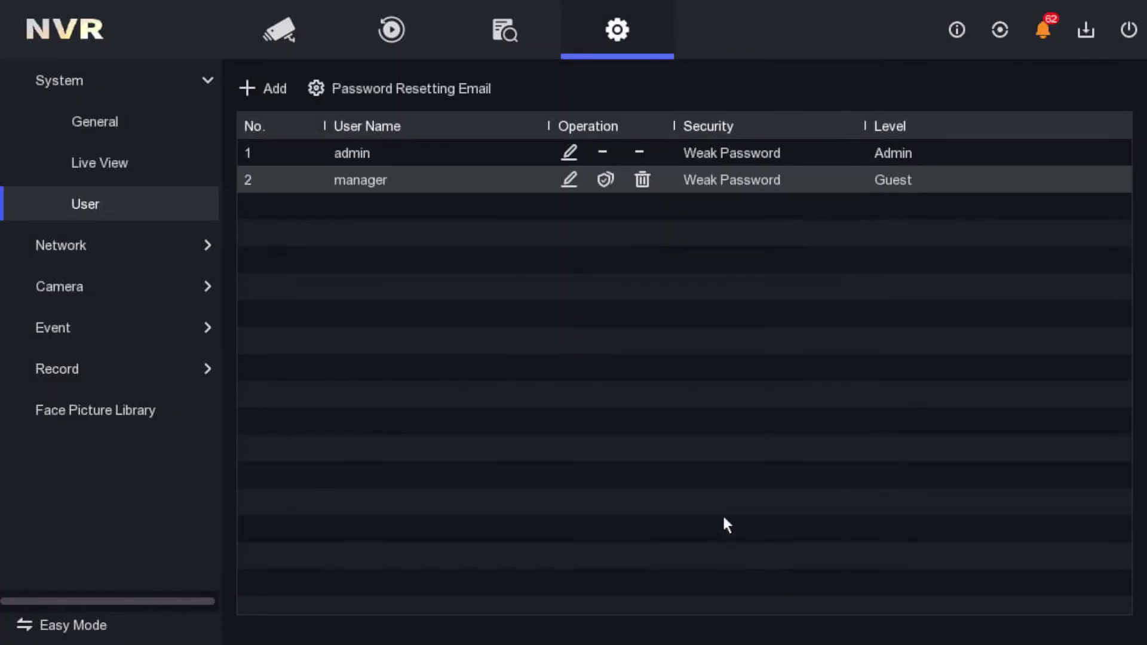
Log the administrator out from the power menu, returning to the four-camera live view.
{"action": "mouse_move", "coordinate": [546, 192]}
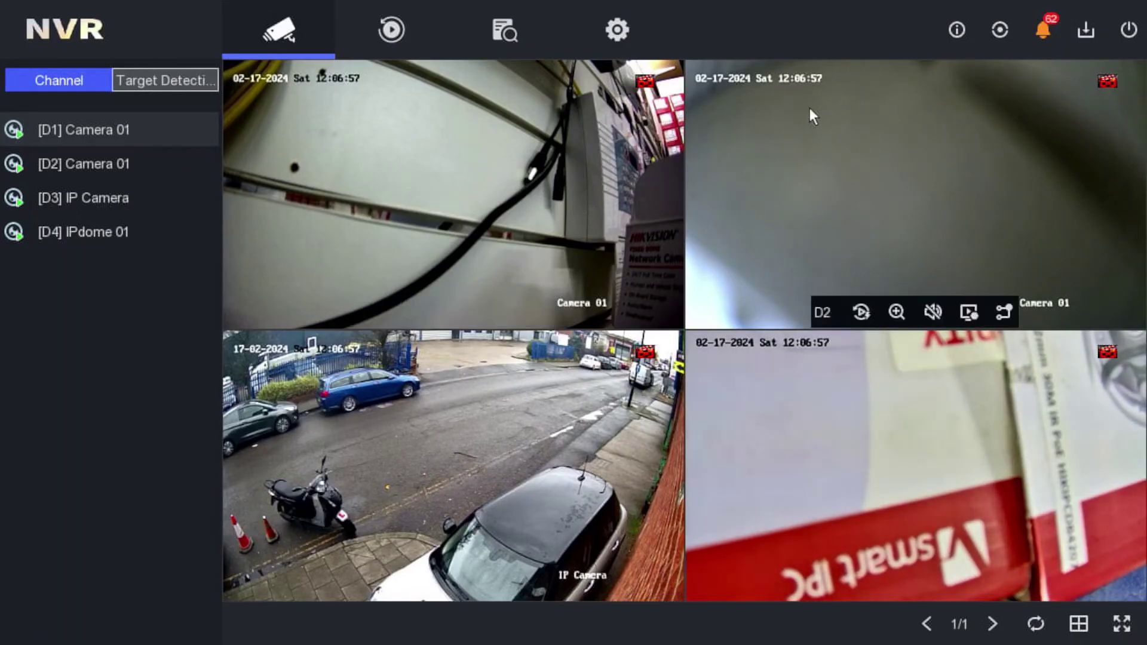
{"action": "left_click", "coordinate": [1129, 31]}
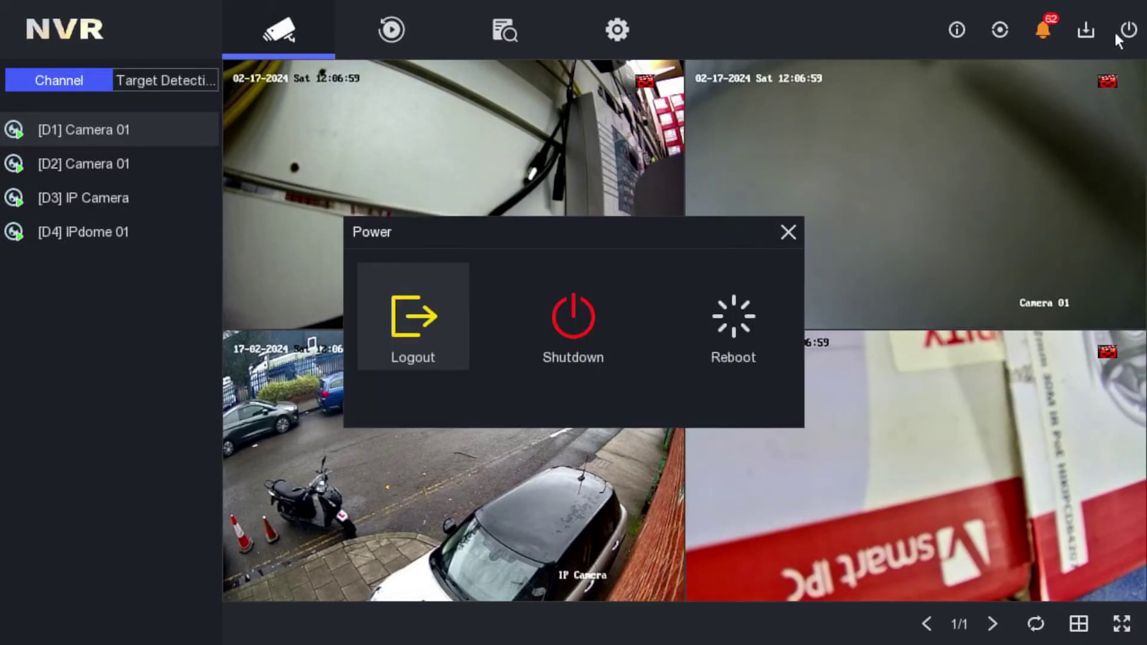
{"action": "left_click", "coordinate": [434, 317]}
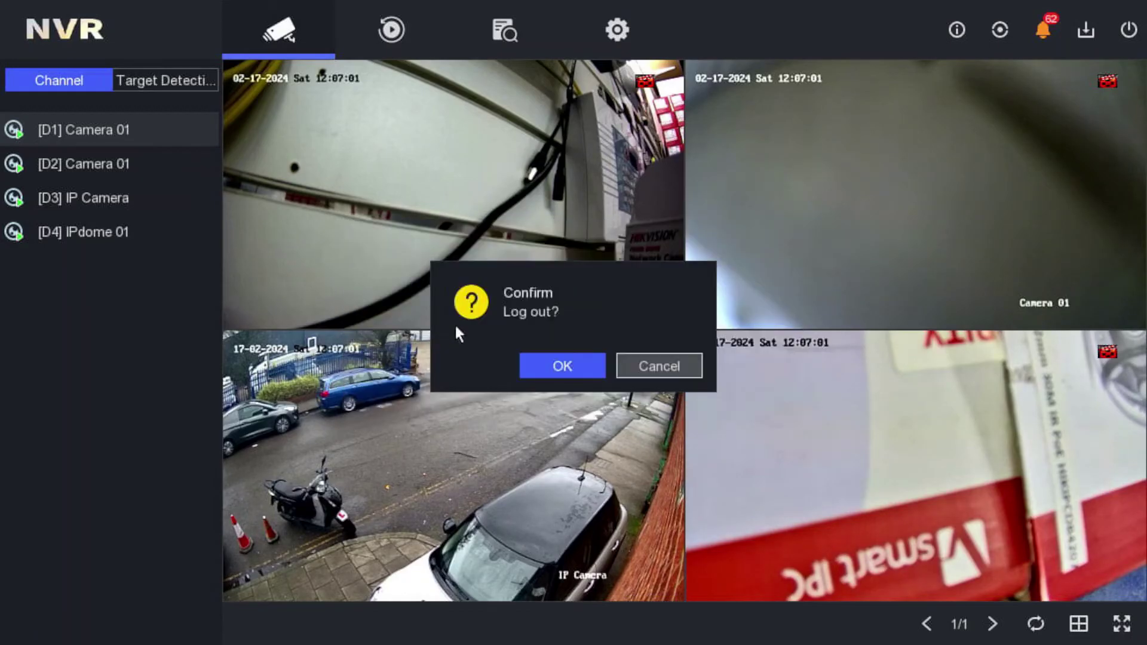
{"action": "left_click", "coordinate": [564, 365]}
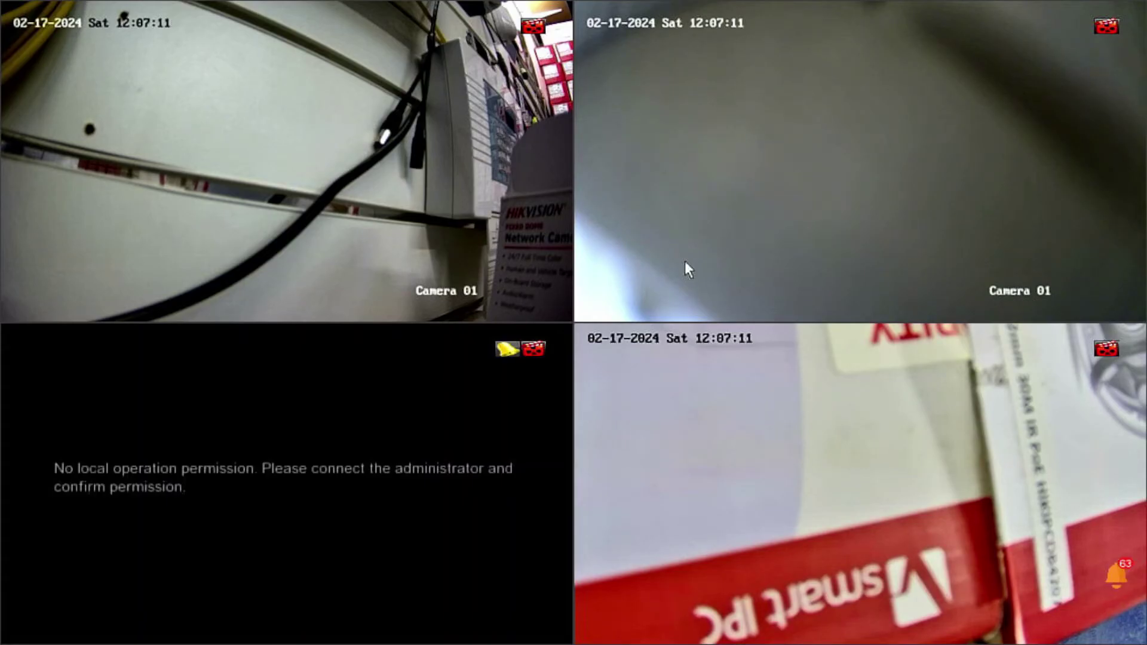
From the live-view menu, switch user and select the guest account manager.
{"action": "right_click", "coordinate": [478, 170]}
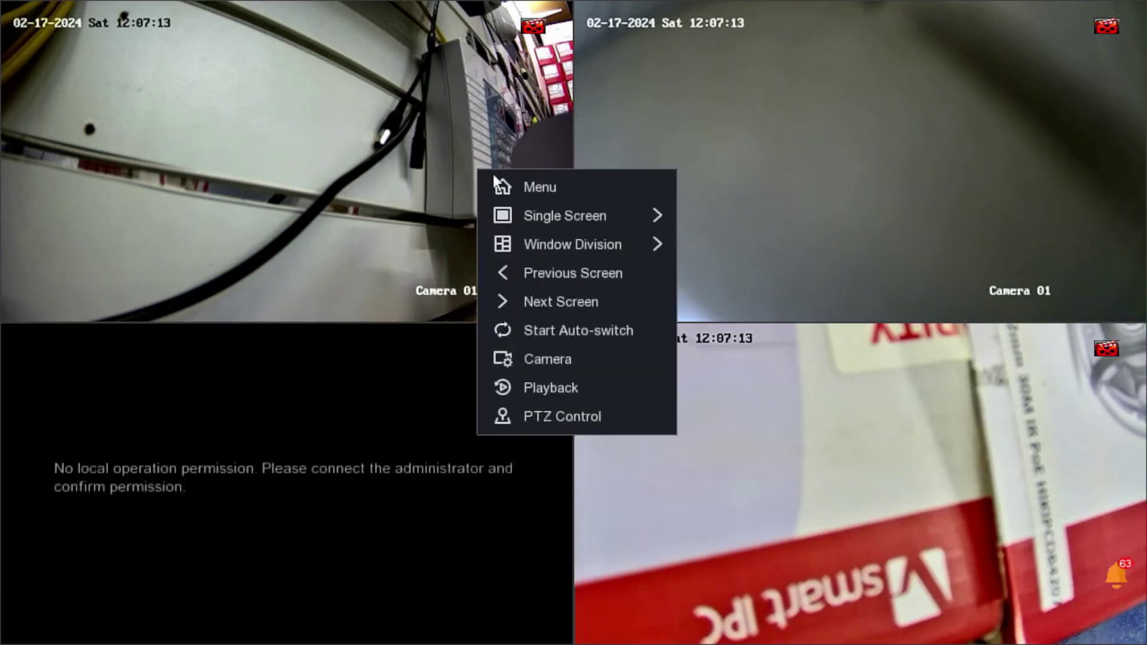
{"action": "left_click", "coordinate": [511, 185]}
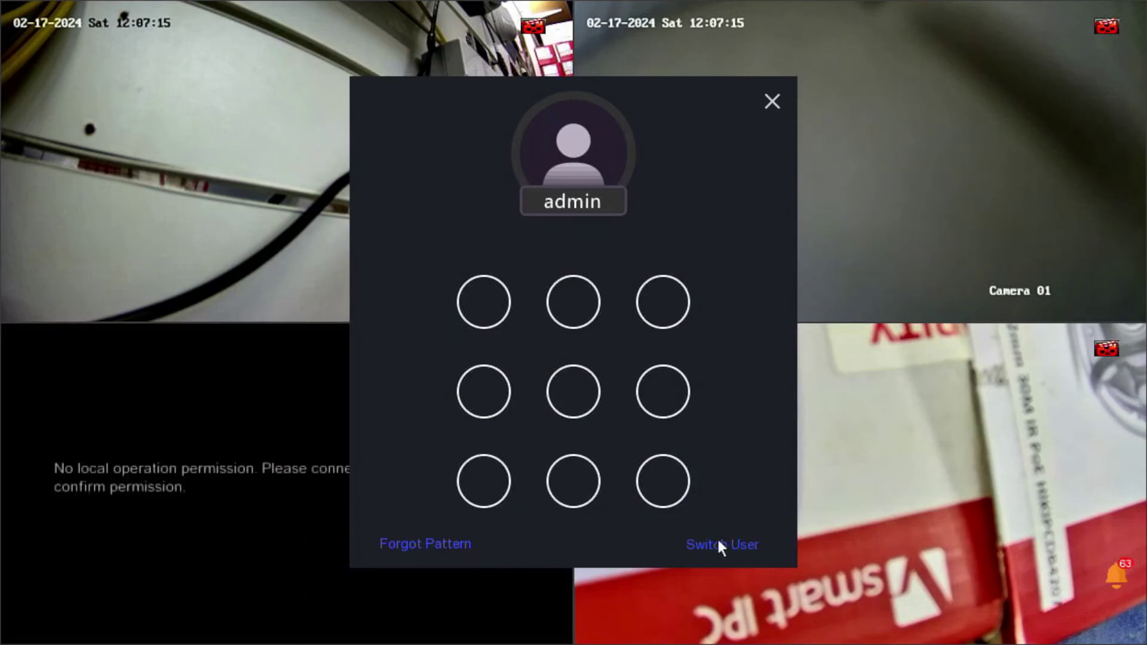
{"action": "left_click", "coordinate": [717, 536]}
{"action": "left_click", "coordinate": [537, 283]}
{"action": "left_click", "coordinate": [530, 359]}
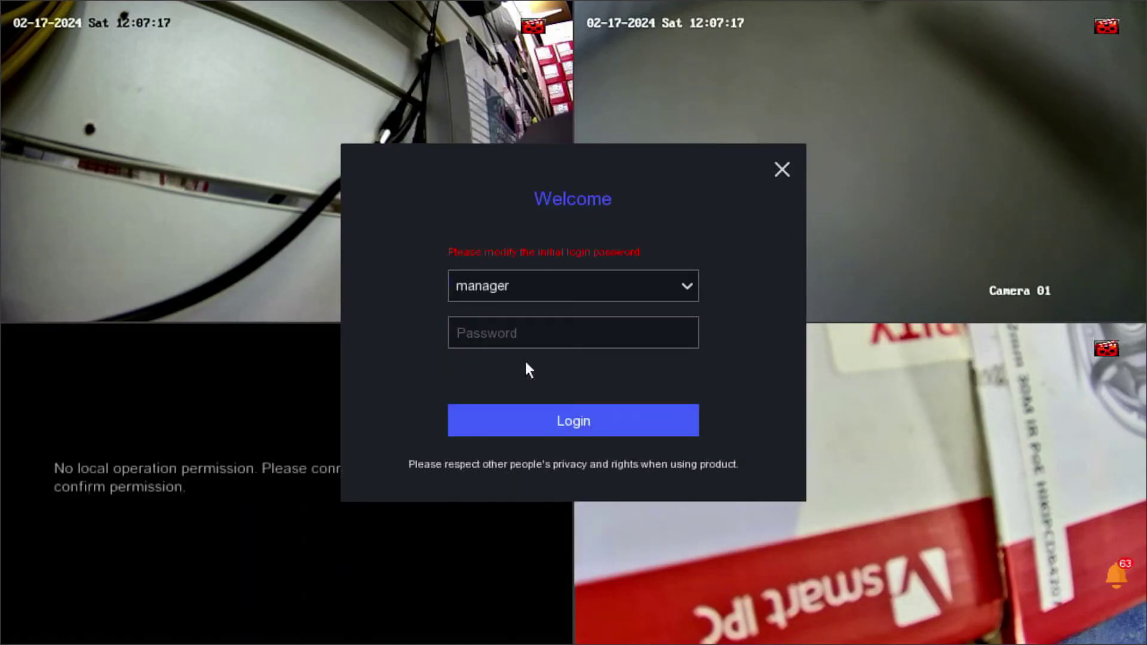
Enter the guest user's password on the on-screen keyboard and log in as manager.
{"action": "left_click", "coordinate": [505, 339]}
{"action": "left_click", "coordinate": [593, 176]}
{"action": "left_click", "coordinate": [537, 177]}
{"action": "left_click", "coordinate": [517, 206]}
{"action": "left_click", "coordinate": [695, 180]}
{"action": "left_click", "coordinate": [664, 253]}
{"action": "left_click", "coordinate": [615, 217]}
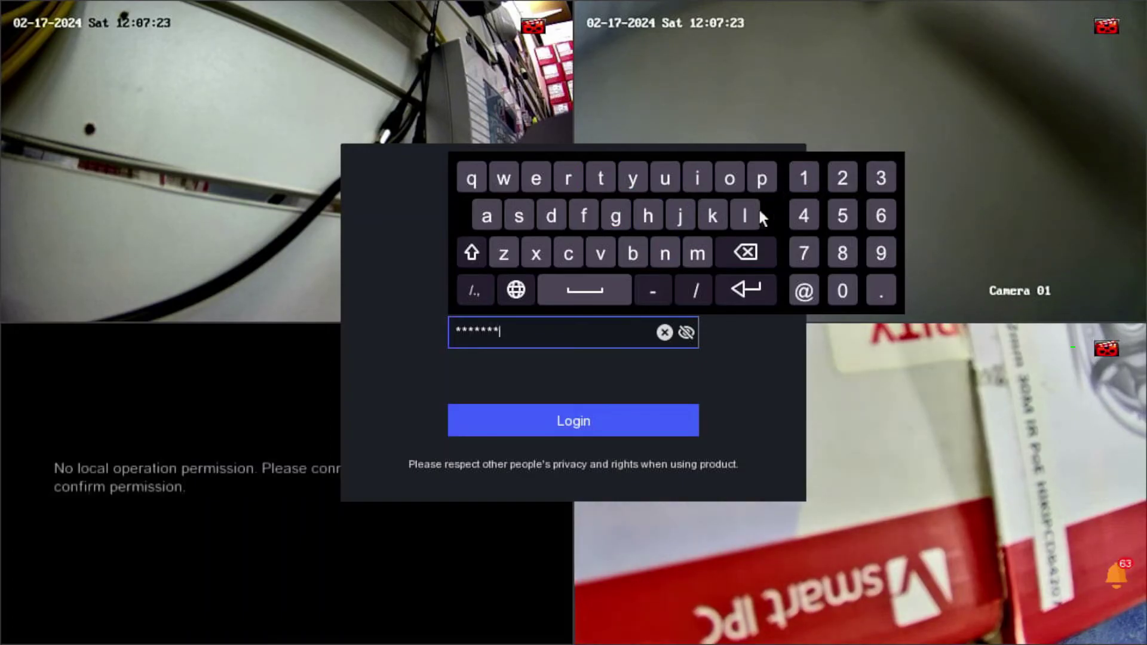
{"action": "left_click", "coordinate": [686, 334]}
{"action": "left_click", "coordinate": [818, 177]}
{"action": "left_click", "coordinate": [842, 178]}
{"action": "left_click", "coordinate": [883, 178]}
{"action": "left_click", "coordinate": [744, 289]}
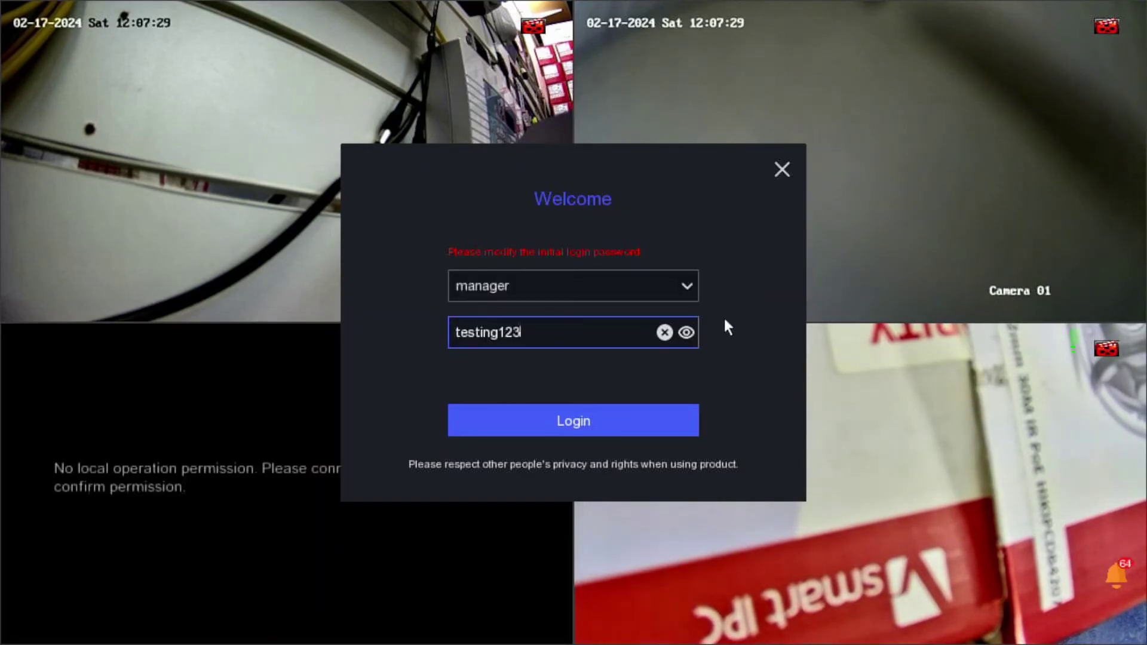
{"action": "left_click", "coordinate": [636, 413]}
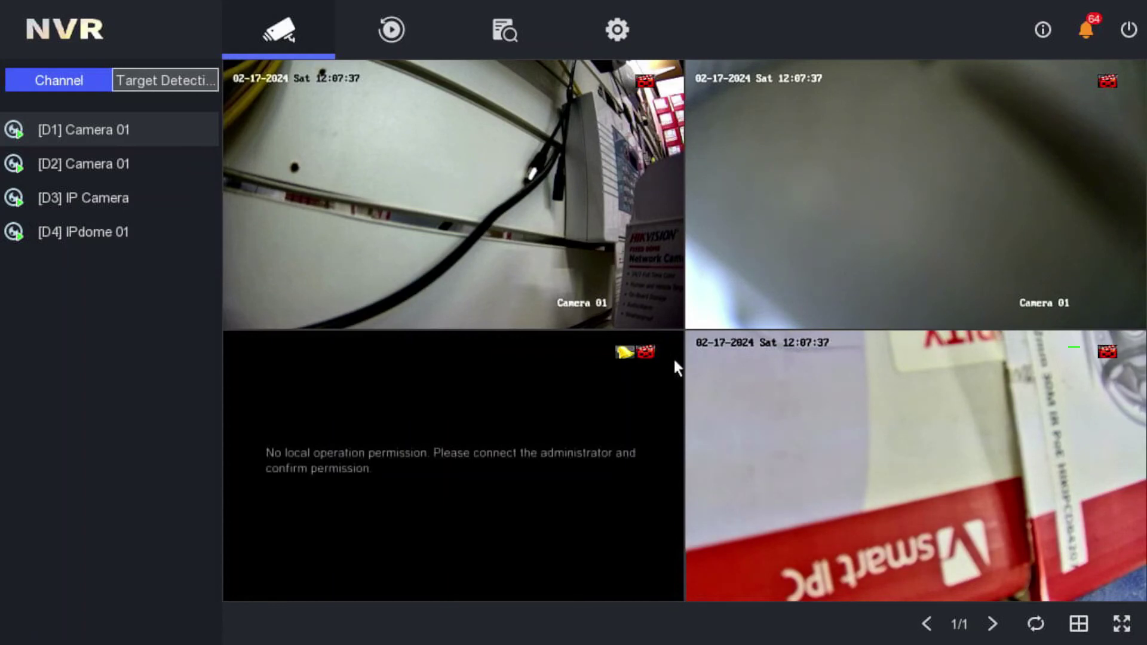
{"action": "left_click", "coordinate": [387, 25]}
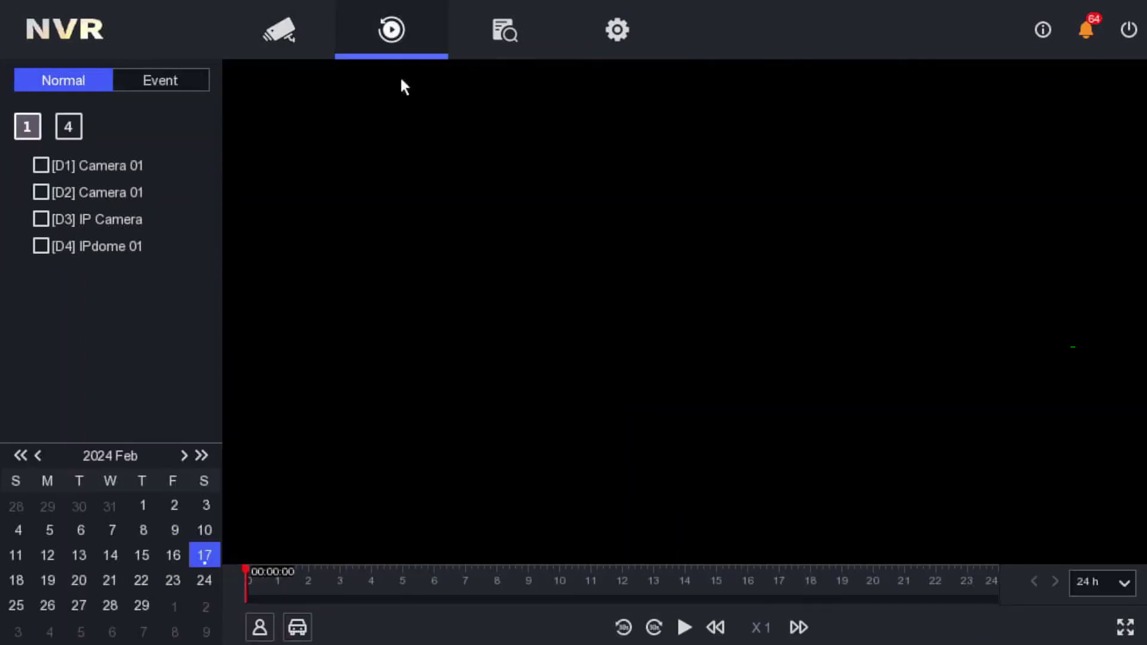
{"action": "left_click", "coordinate": [42, 246]}
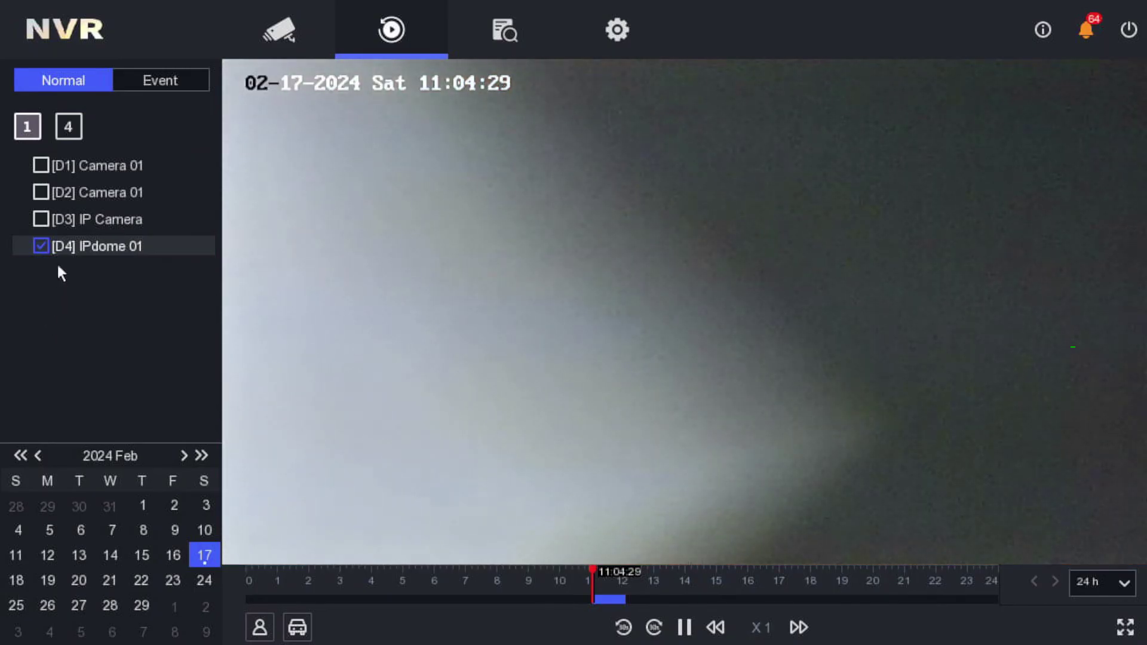
{"action": "left_click", "coordinate": [41, 219]}
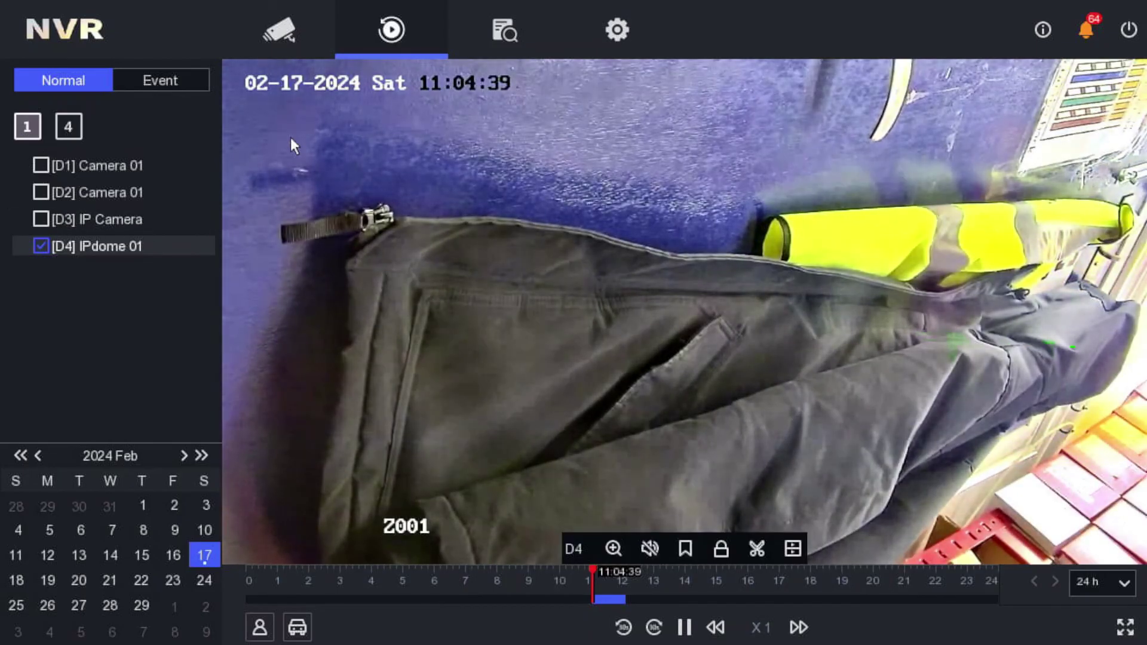
{"action": "left_click", "coordinate": [310, 1]}
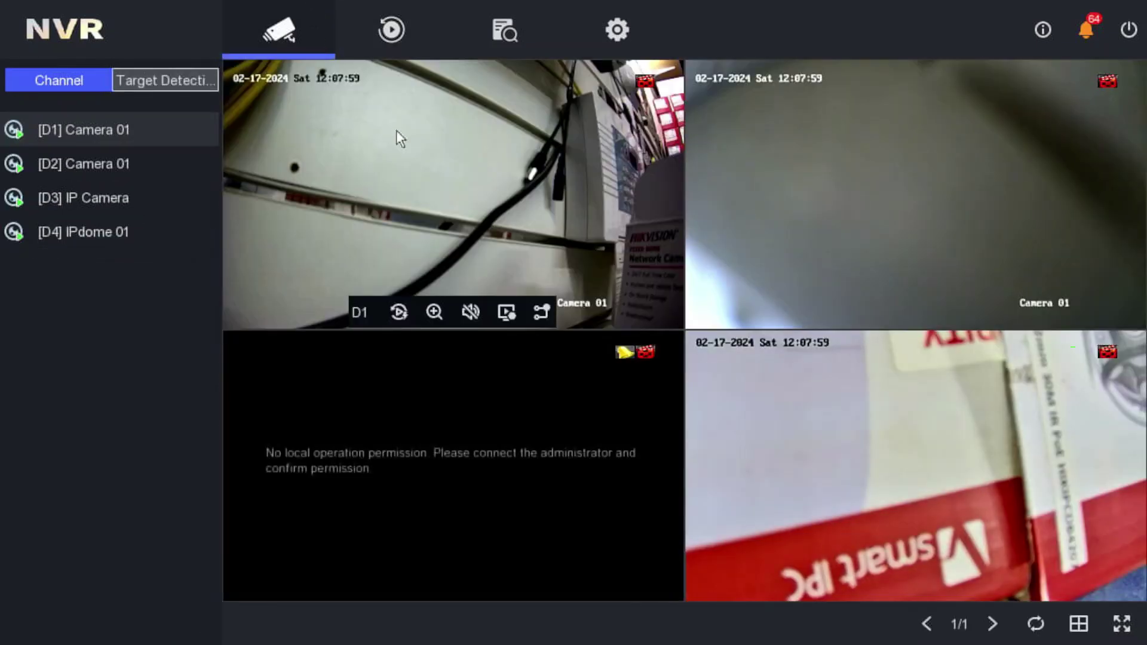